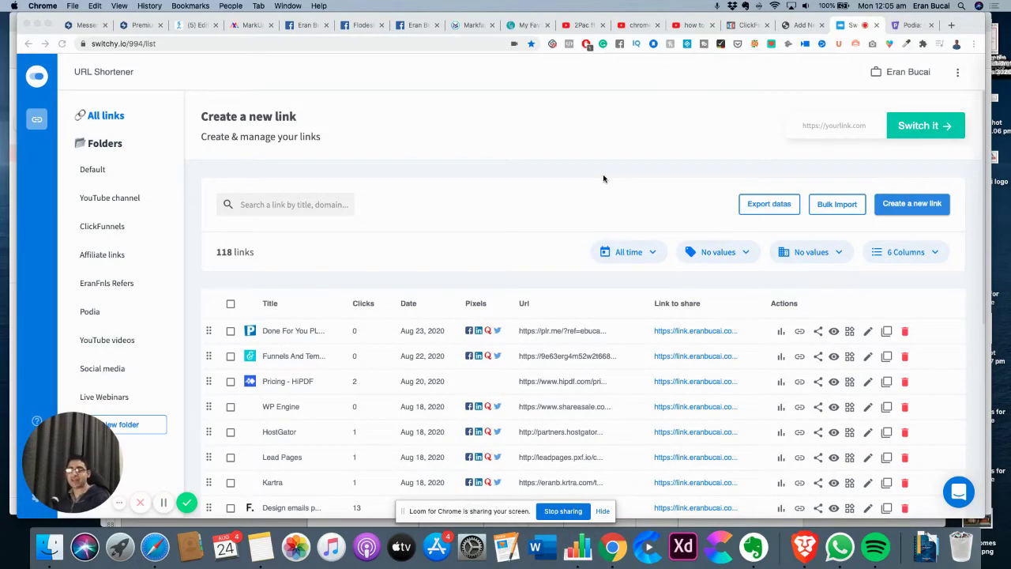
Copy the Funnel Scripts default affiliate link from the ClickFunnels Link Generator, then return to Switchy
click(836, 126)
key(super+Tab)
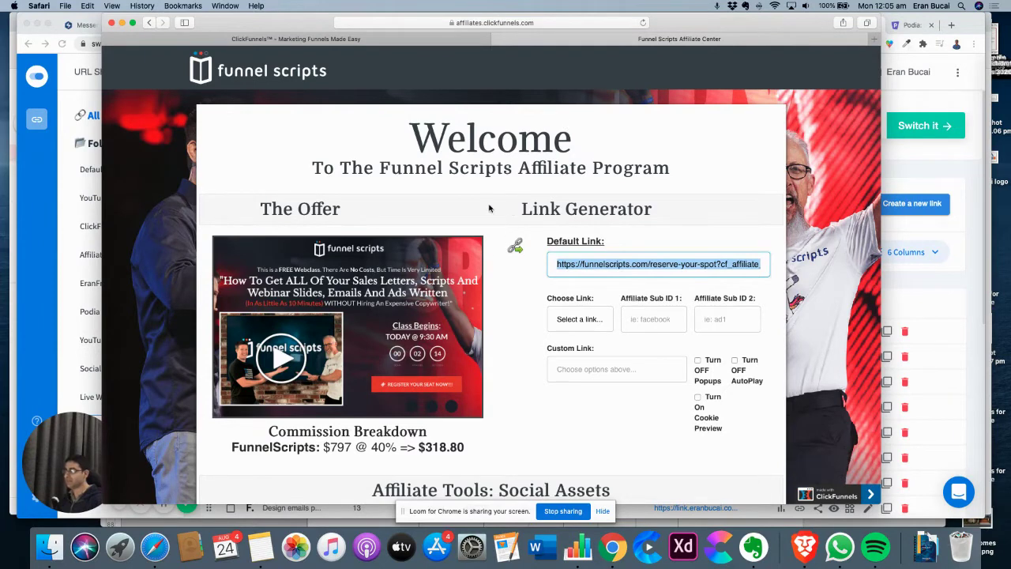
click(600, 263)
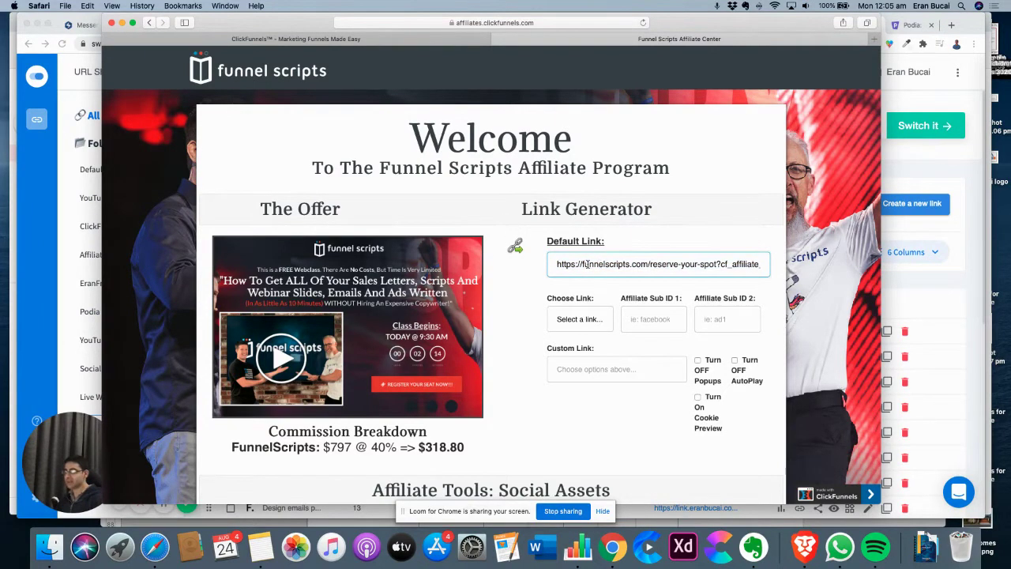
triple_click(587, 264)
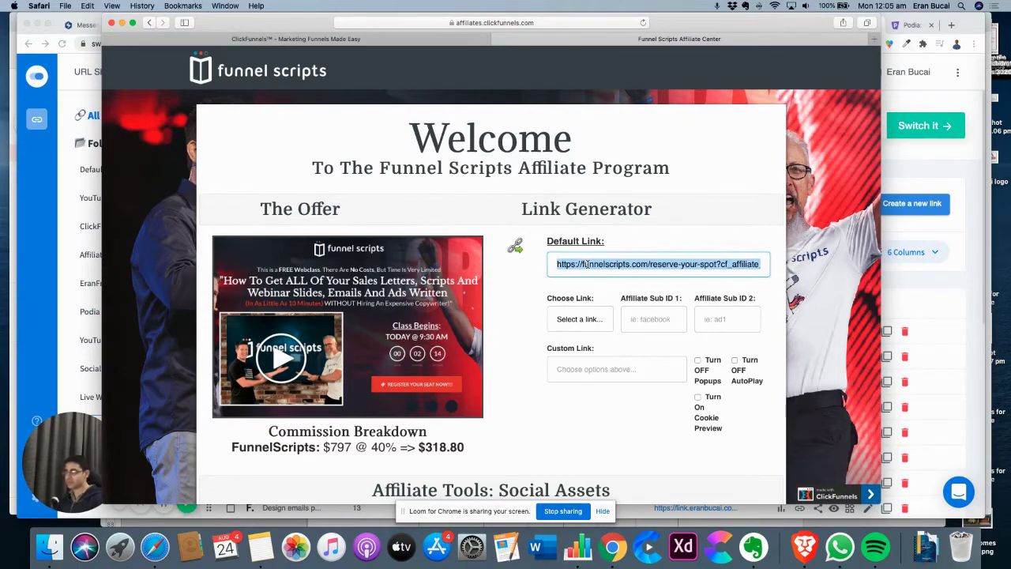
click(681, 266)
key(super+Right)
triple_click(681, 265)
key(super+Tab)
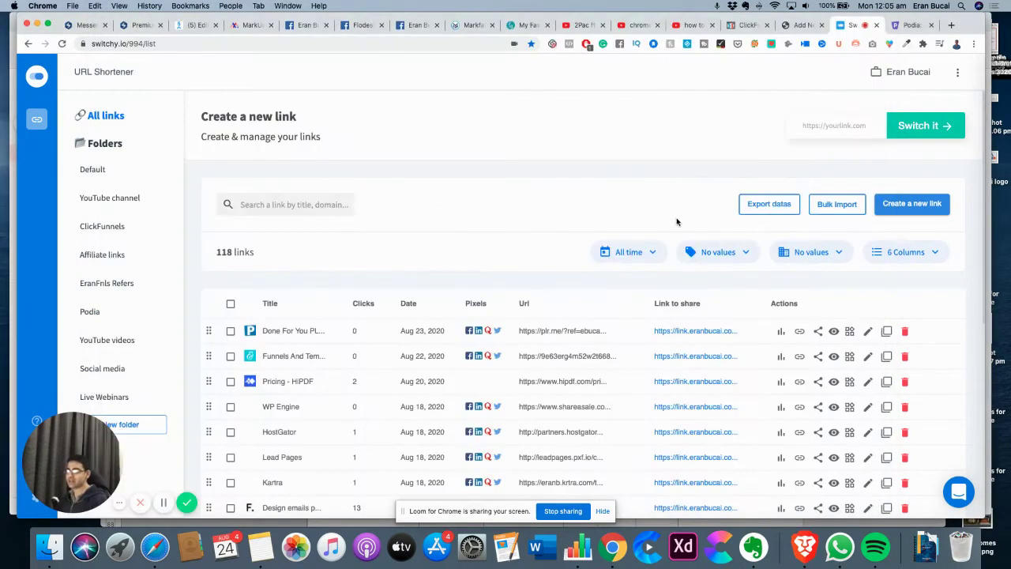
Paste the Funnel Scripts affiliate URL into Switchy and start a new short link
click(830, 129)
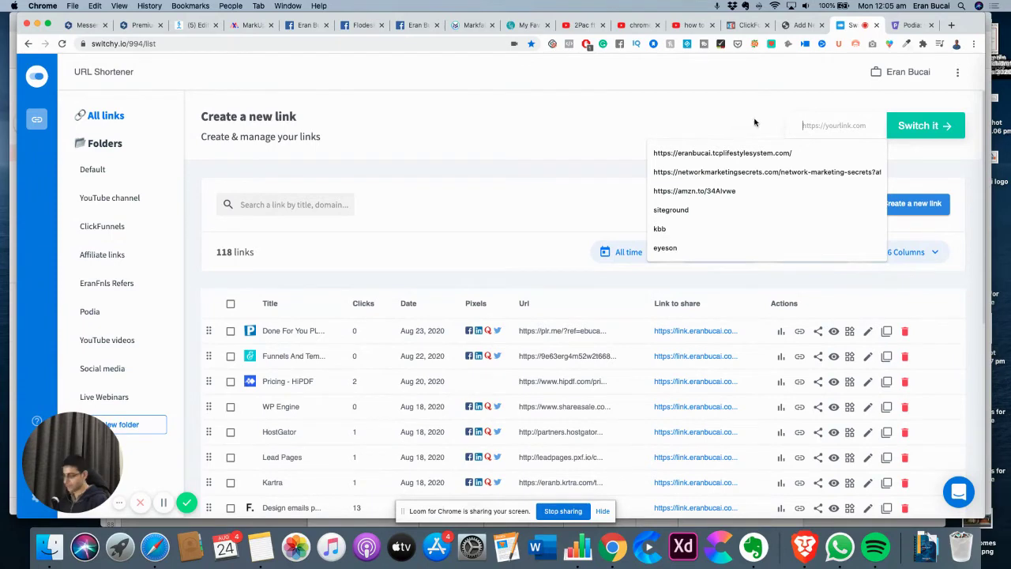
key(super+v)
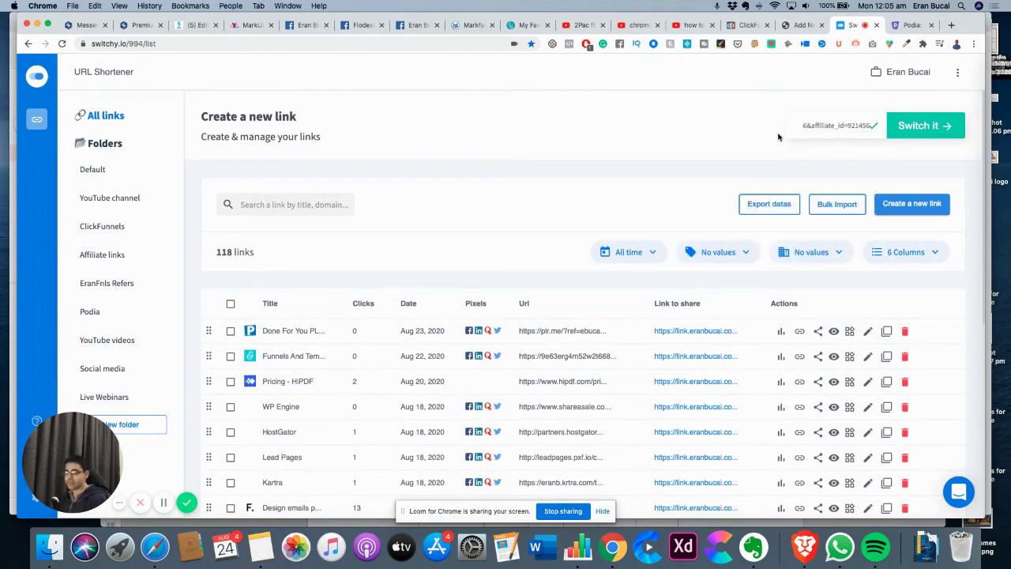
click(924, 126)
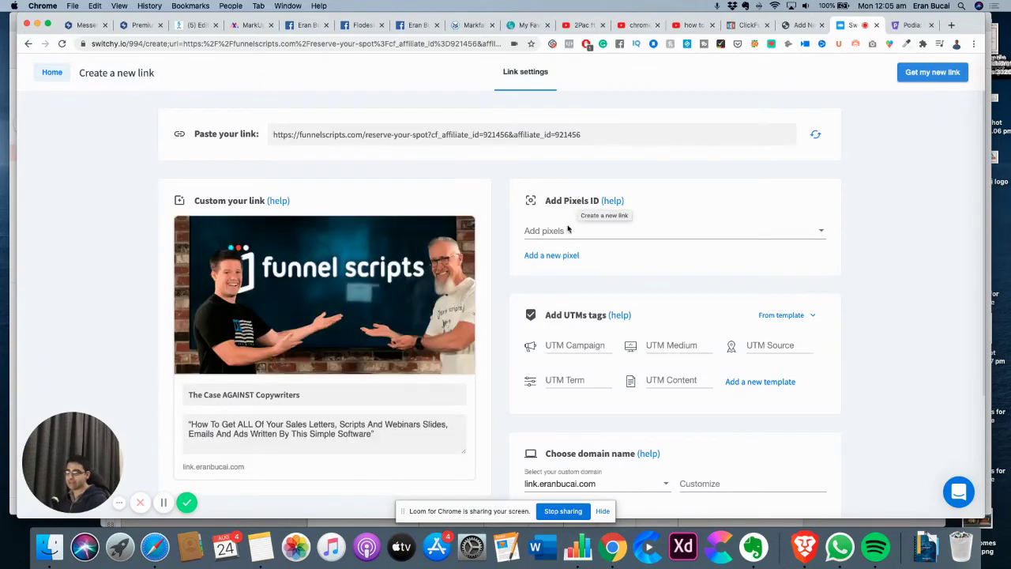
Attach the Facebook page, LinkedIn, Quora and Twitter pixels to the link
click(560, 230)
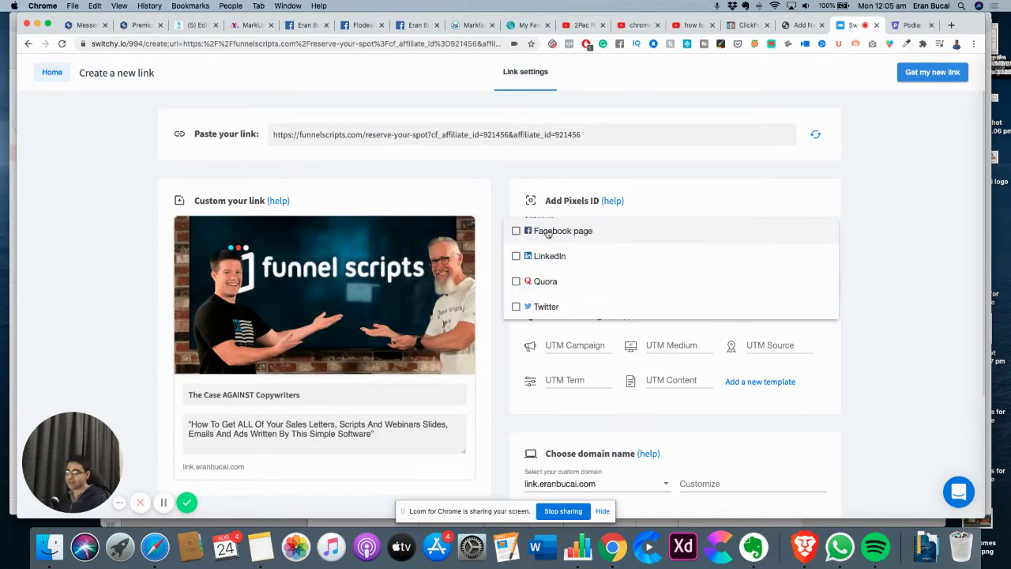
click(517, 231)
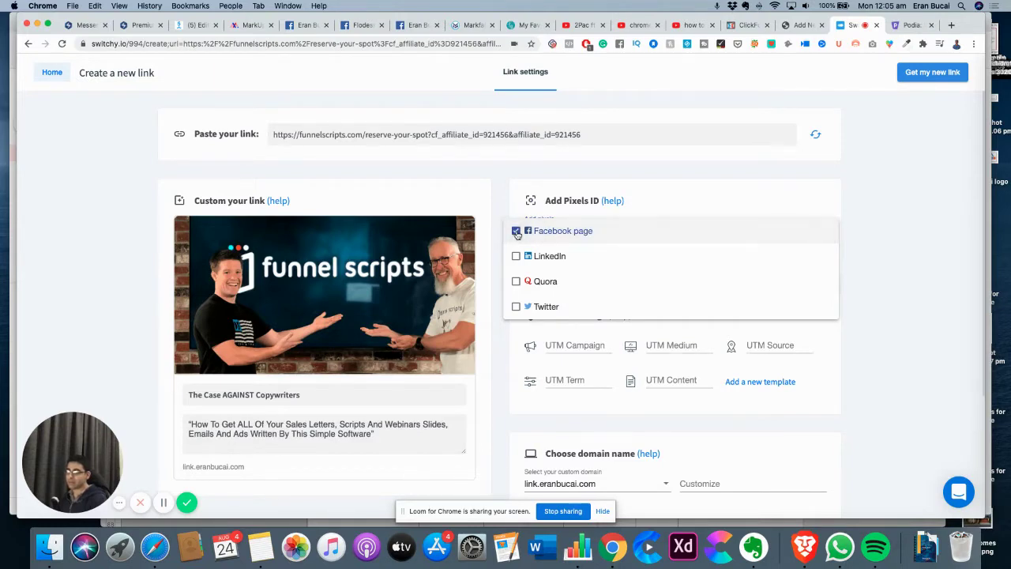
click(516, 256)
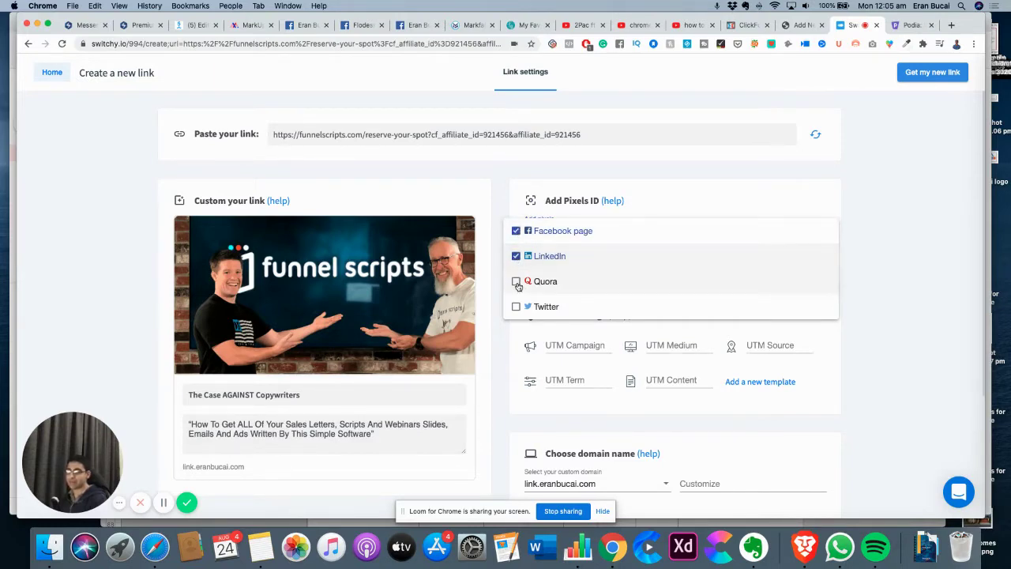
click(516, 282)
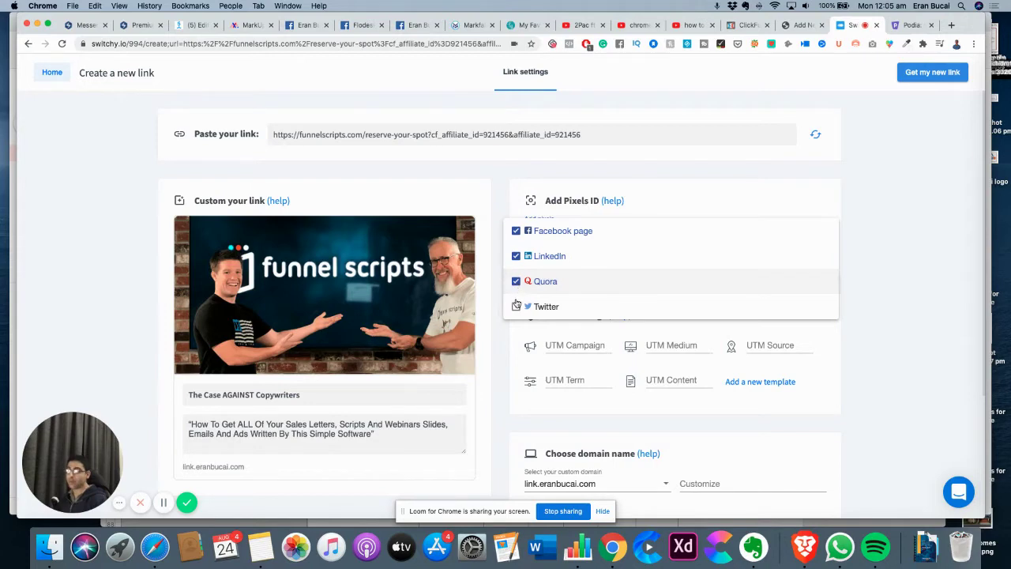
click(516, 307)
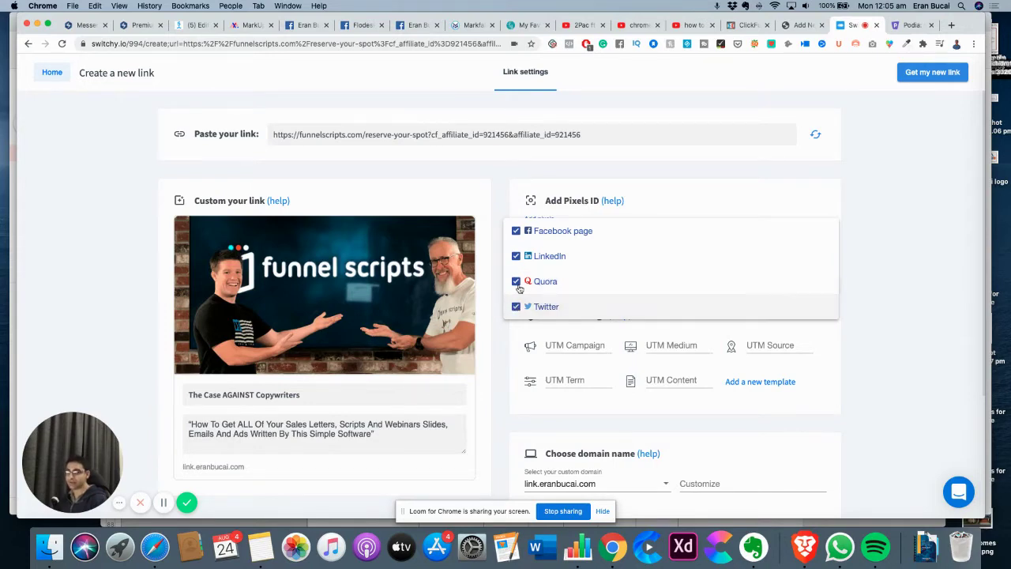
click(499, 210)
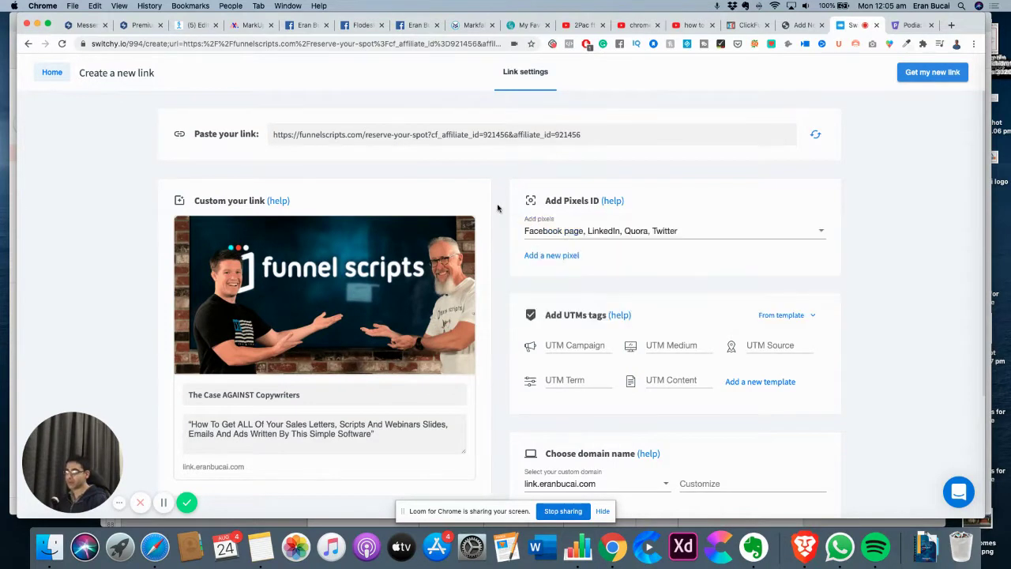
click(558, 258)
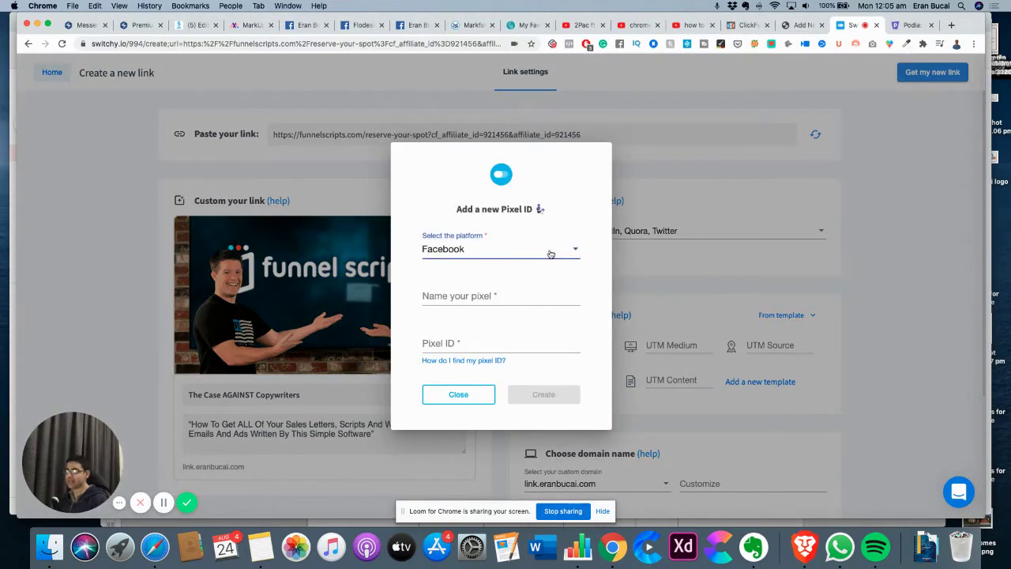
click(551, 254)
scroll(513, 335, down, 2)
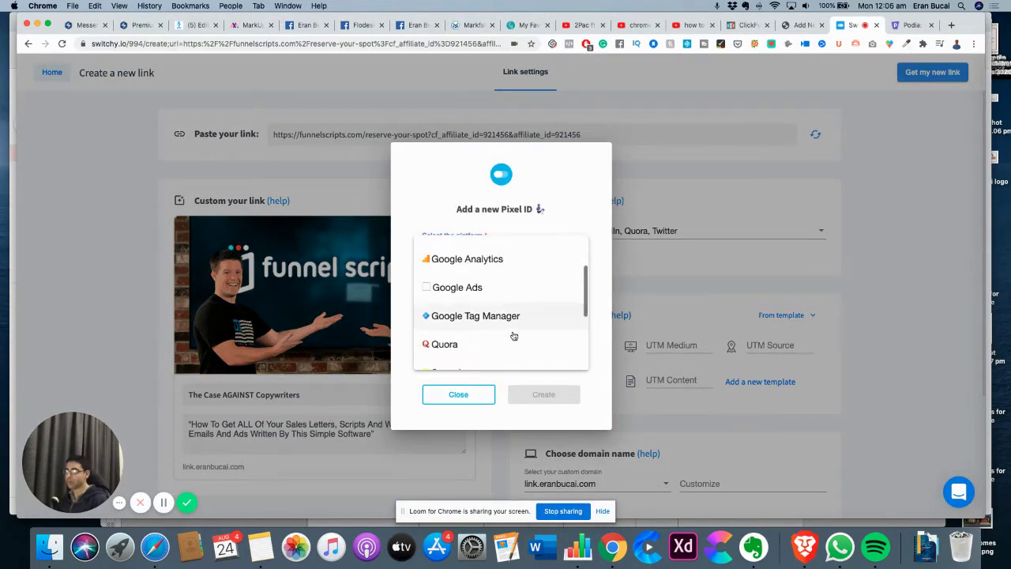
scroll(500, 290, down, 3)
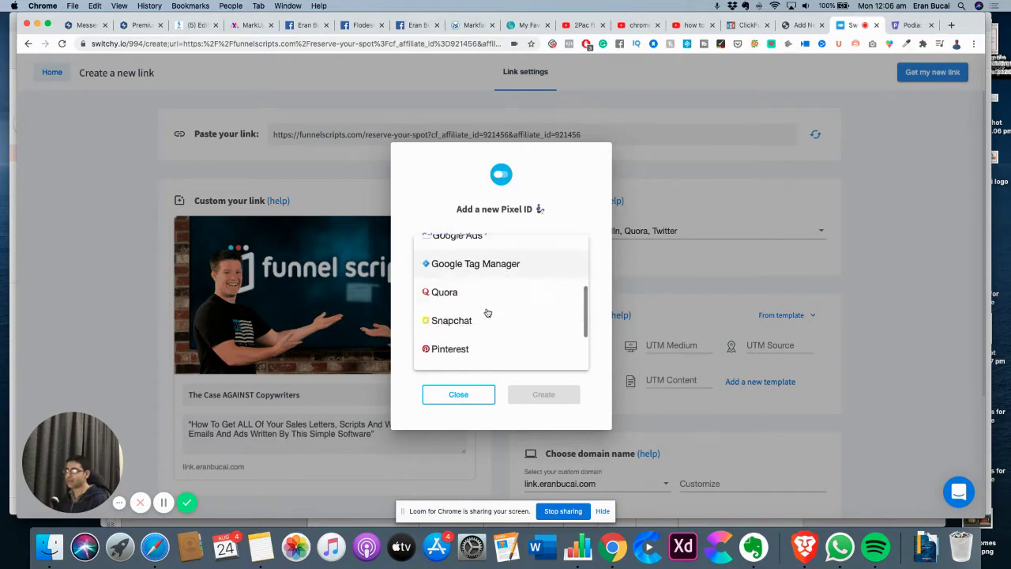
scroll(484, 316, down, 3)
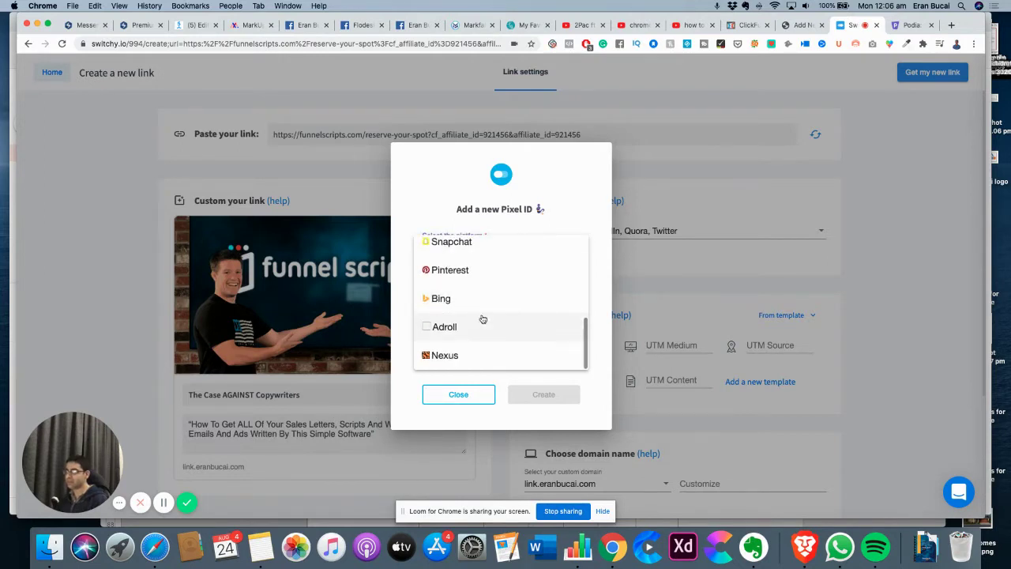
click(476, 394)
click(474, 394)
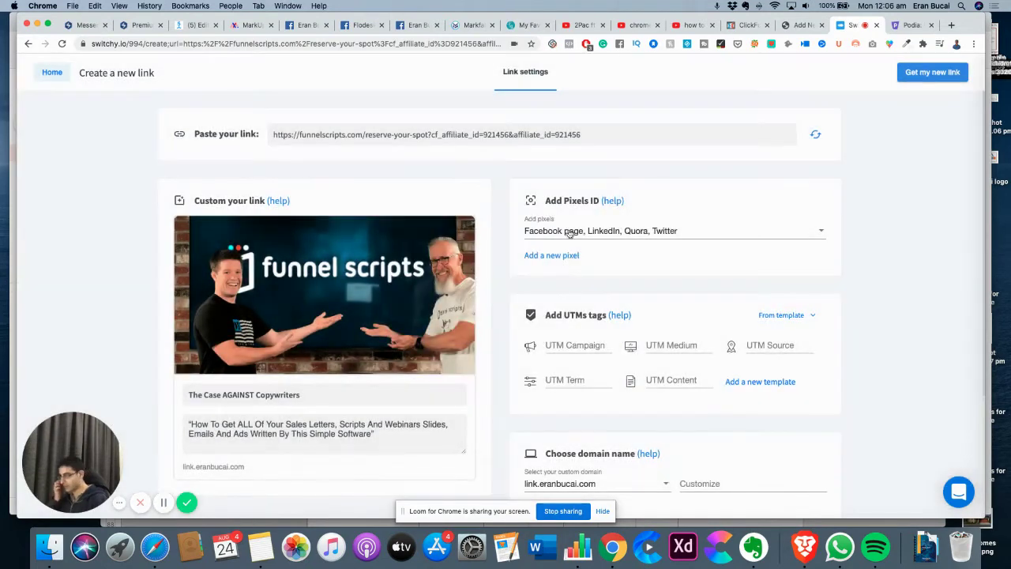
scroll(566, 333, down, 2)
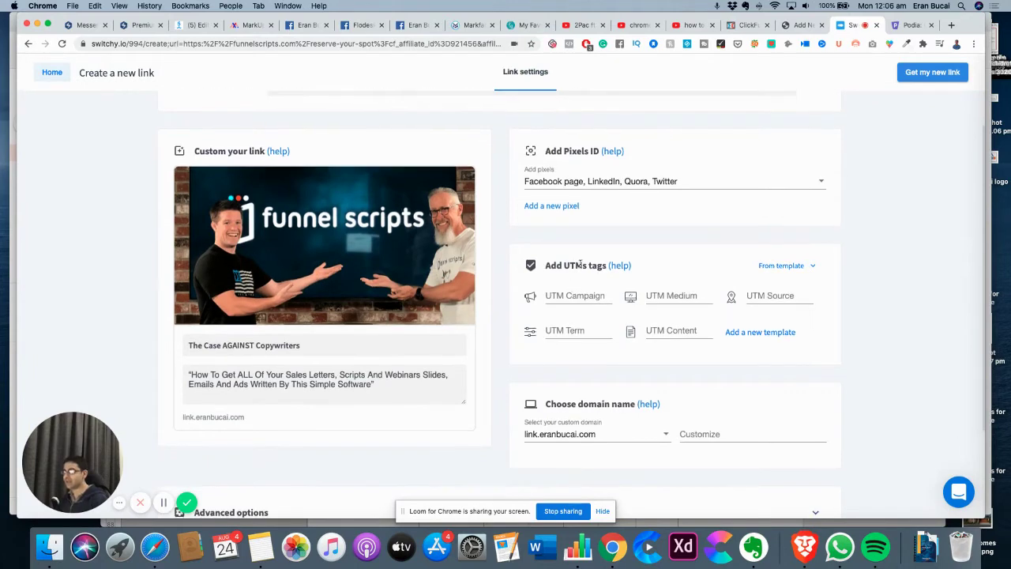
scroll(616, 265, down, 1)
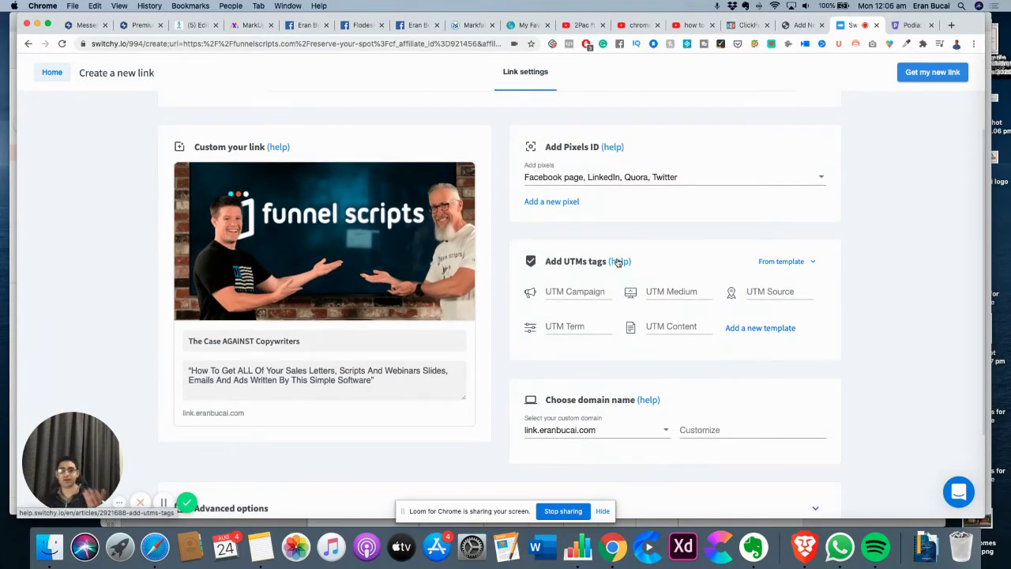
scroll(569, 294, down, 1)
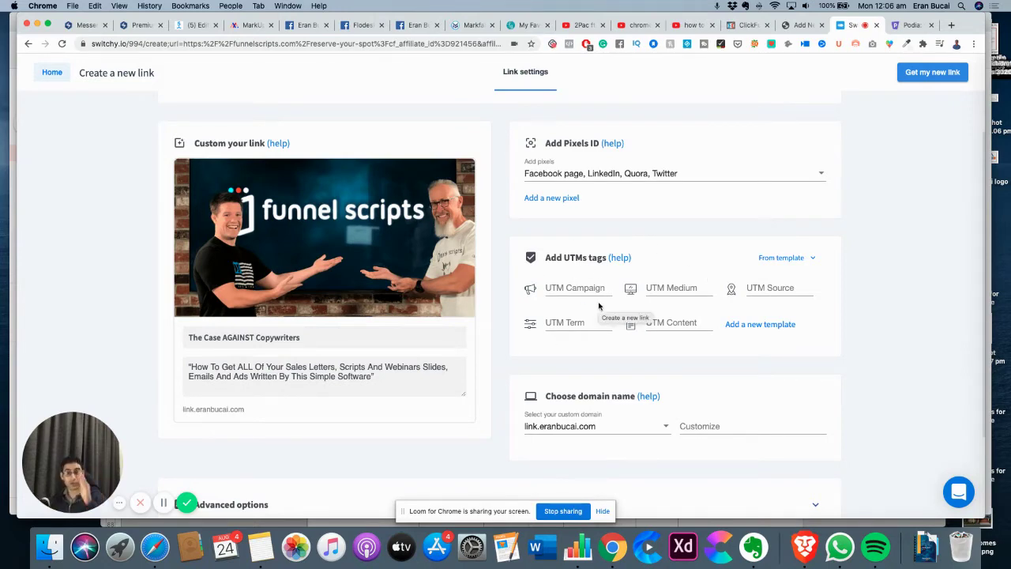
Enter the custom slug 'FunnelScripts' for the link
click(707, 426)
text(FunnelScripts)
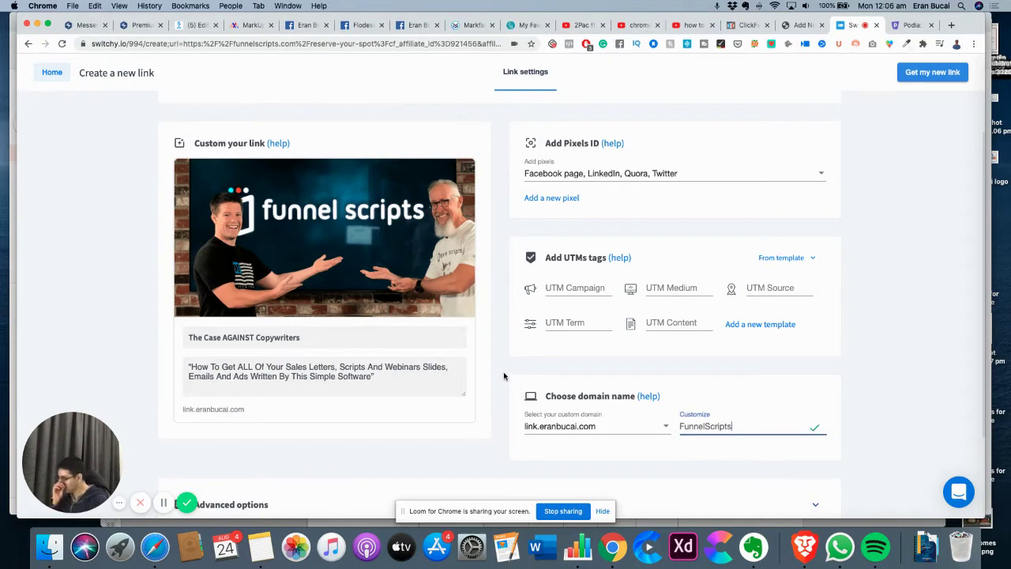
scroll(509, 350, down, 1)
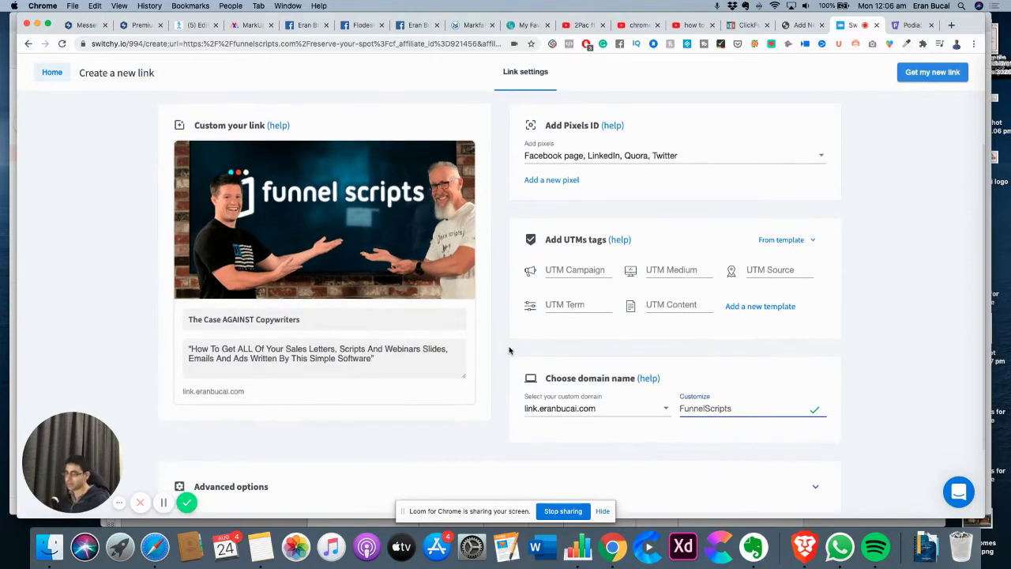
Set the UTM Campaign to 'YouTube'
click(765, 269)
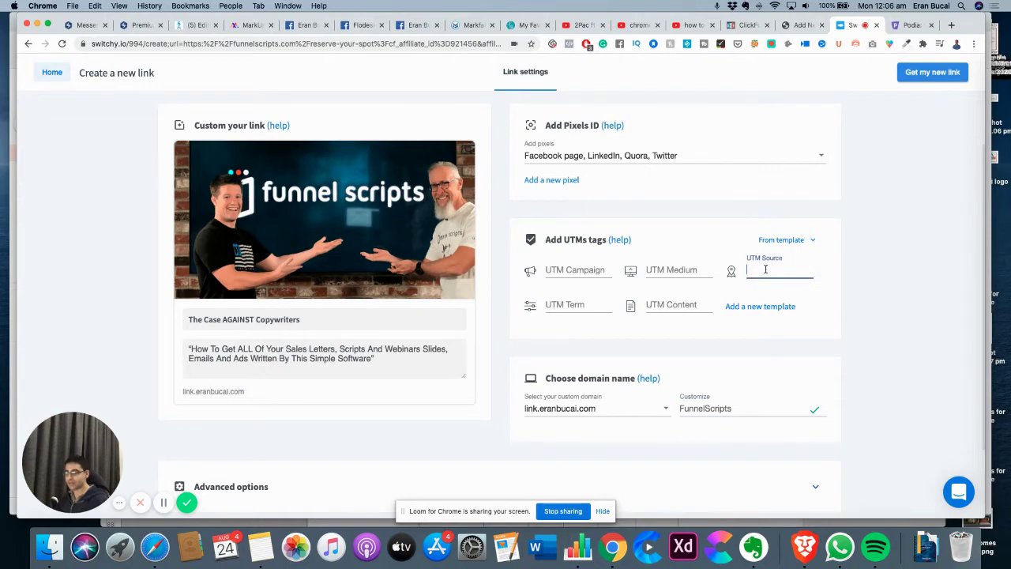
click(676, 271)
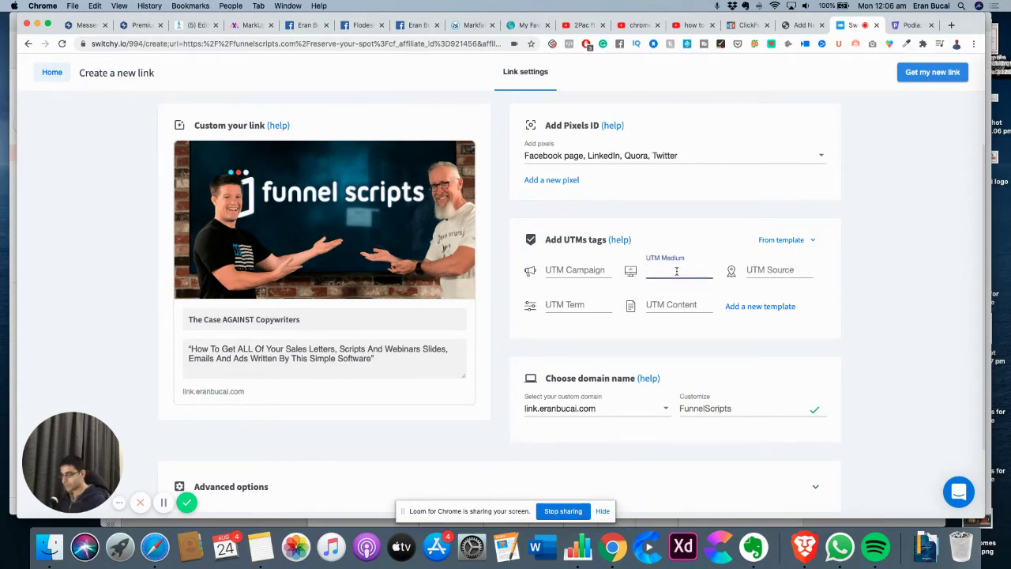
click(670, 304)
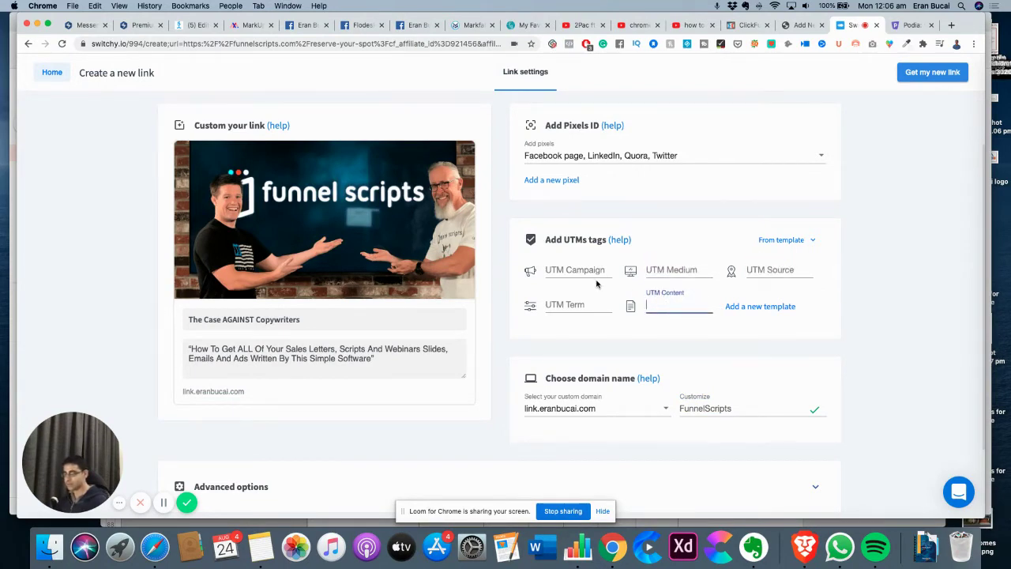
click(577, 268)
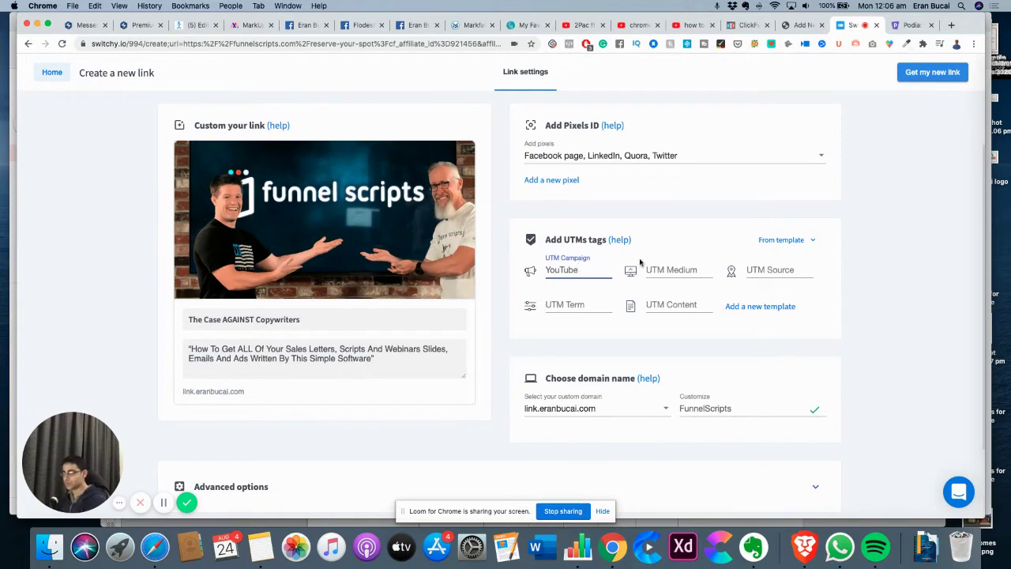
Set the UTM Content to 'SwitchyTutorial'
click(654, 303)
text(Te)
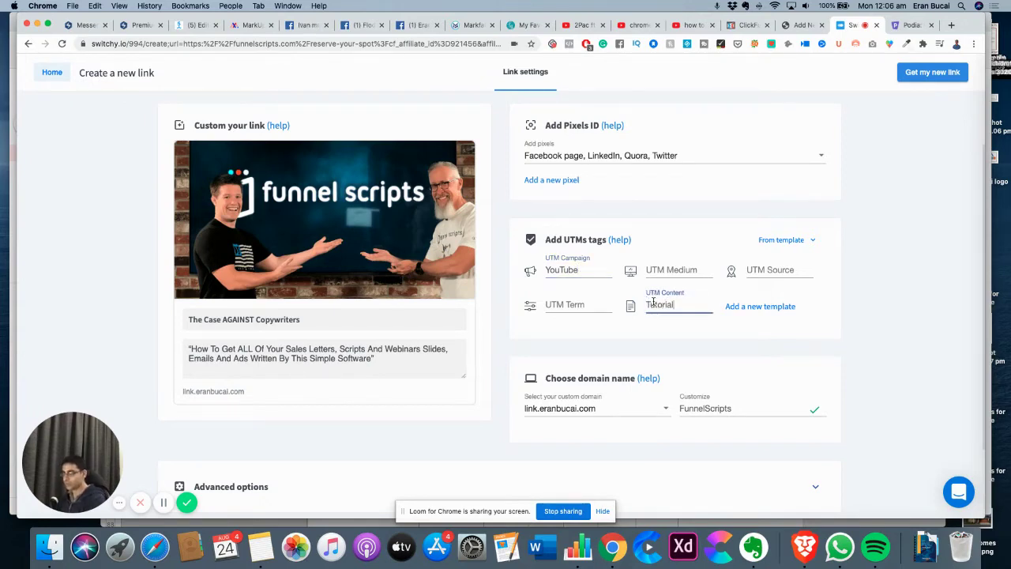
text(Fa)
text(nnelScripts)
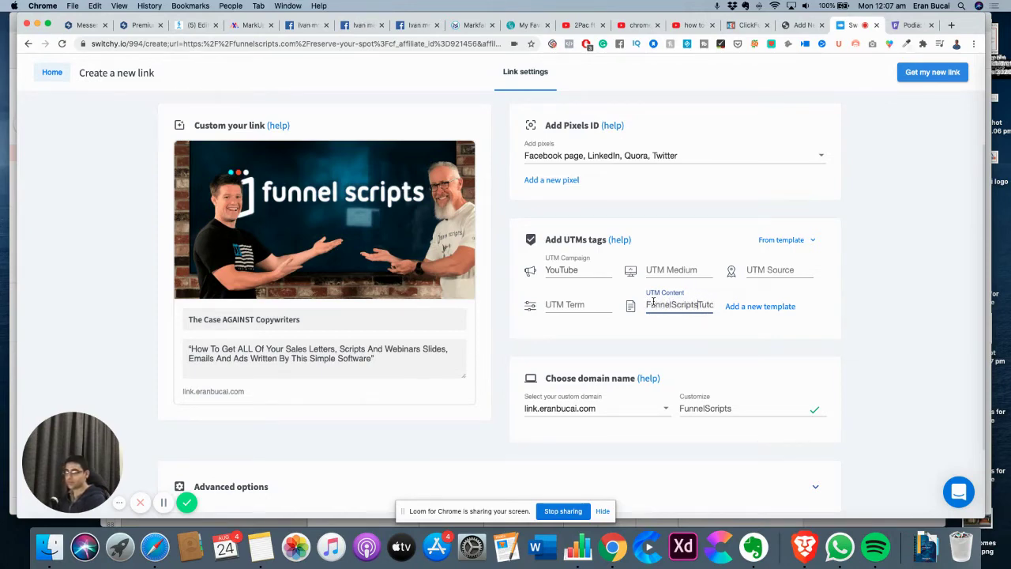
key(shift+super+Left)
text(SwitchyTutorial)
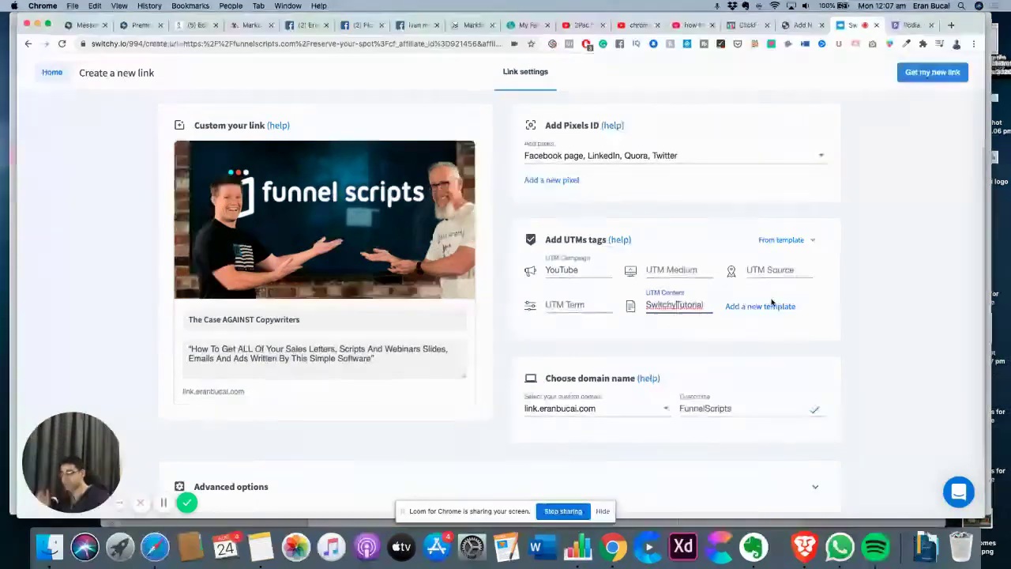
Under Advanced options, choose the ClickFunnels folder for the link
scroll(554, 335, down, 2)
scroll(554, 336, down, 1)
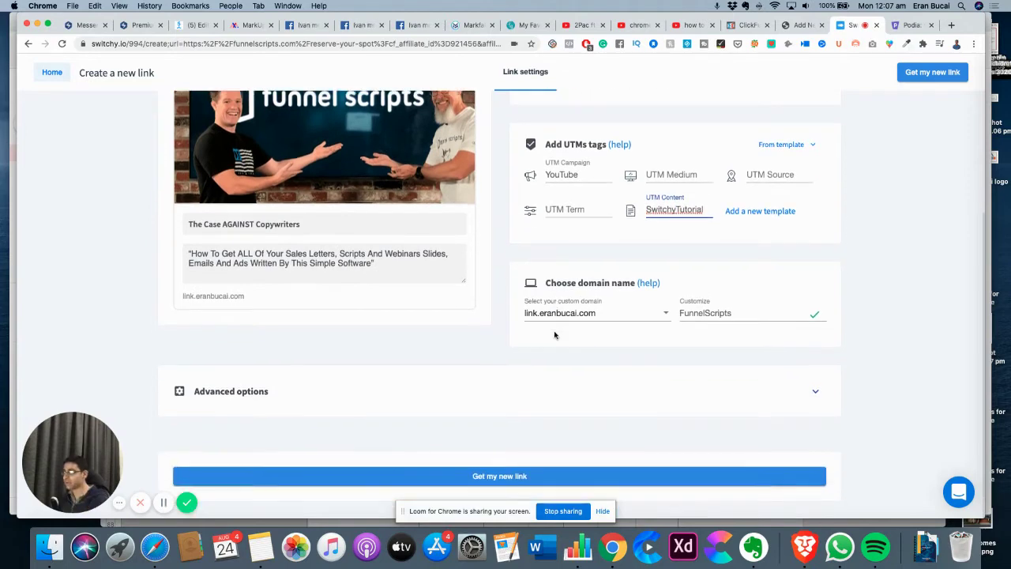
click(226, 390)
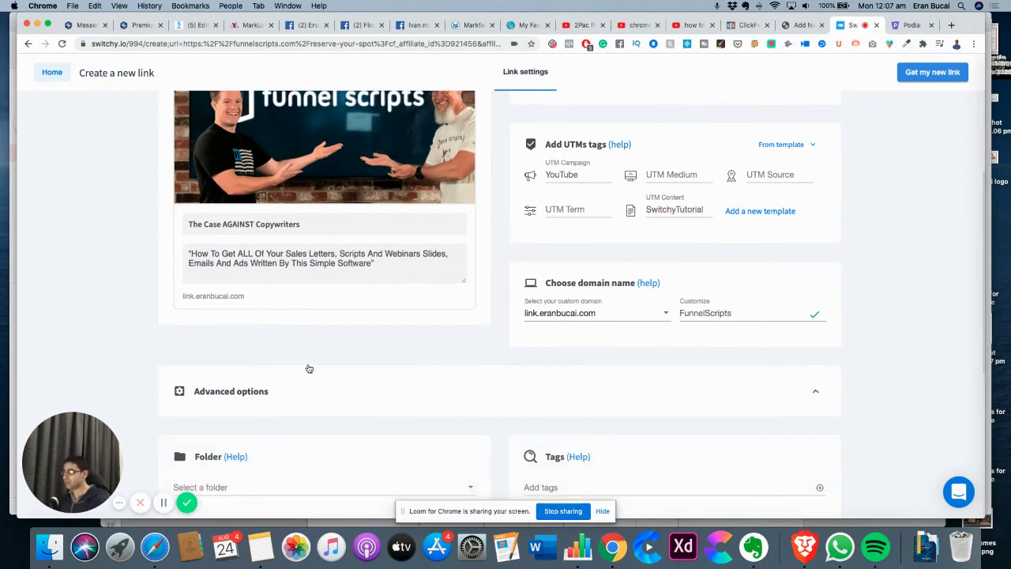
scroll(308, 366, down, 5)
click(329, 286)
scroll(213, 320, down, 2)
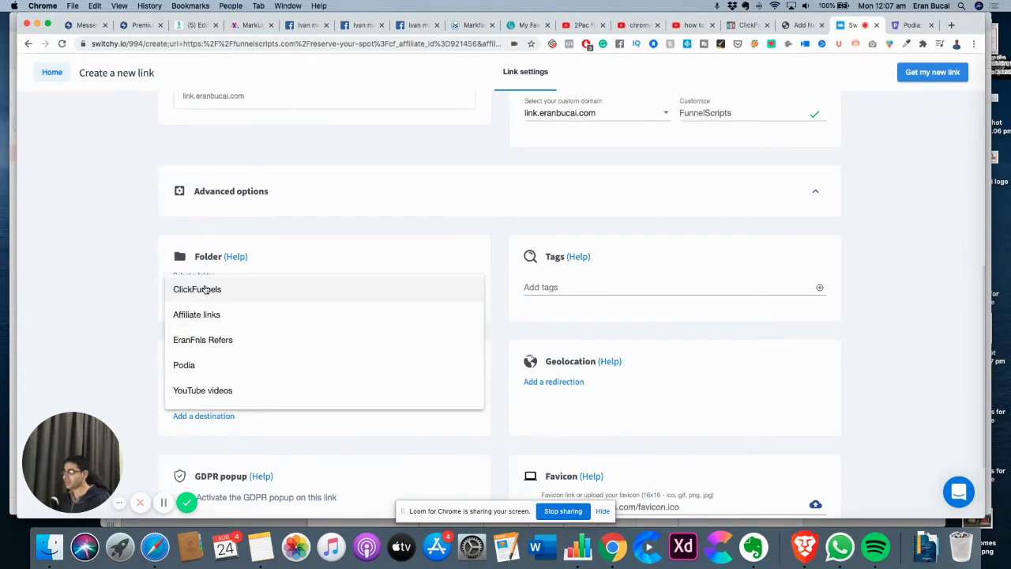
click(203, 289)
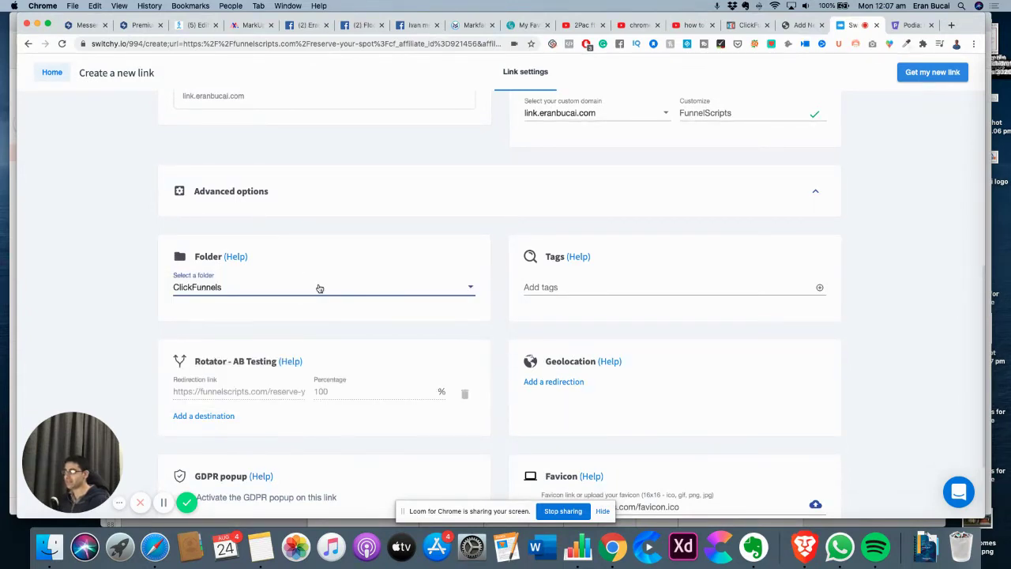
scroll(319, 289, down, 2)
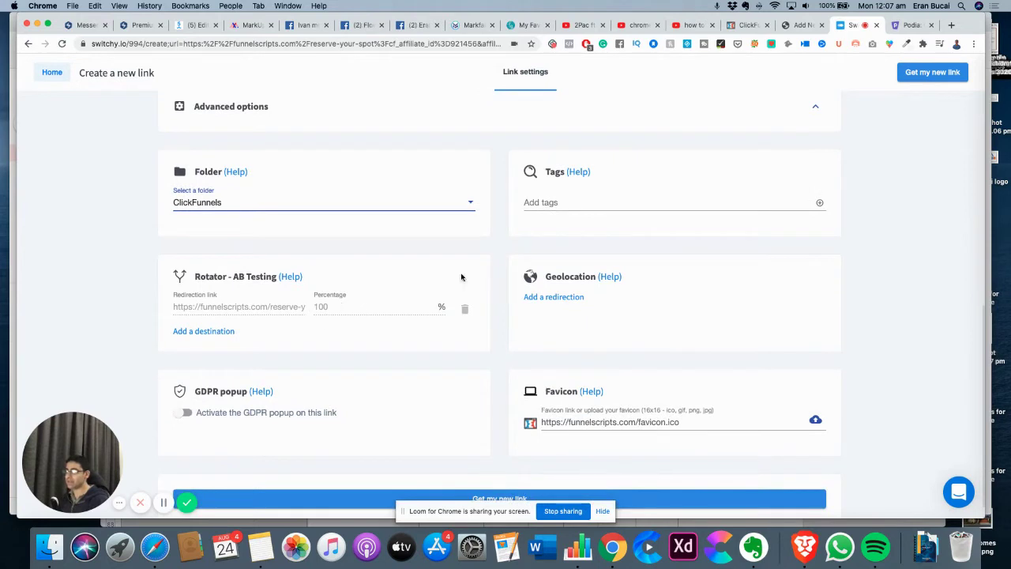
click(566, 204)
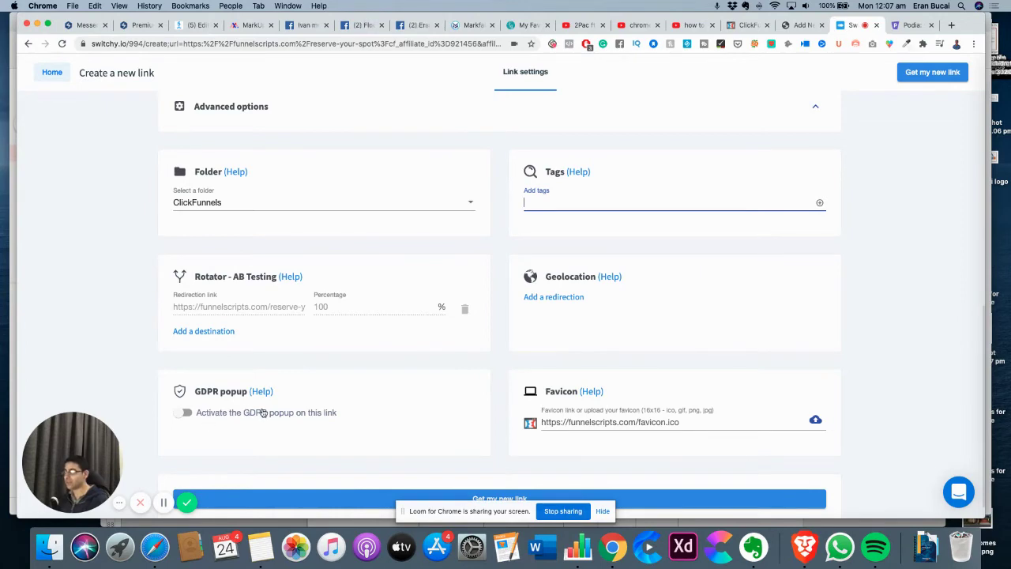
scroll(490, 401, up, 5)
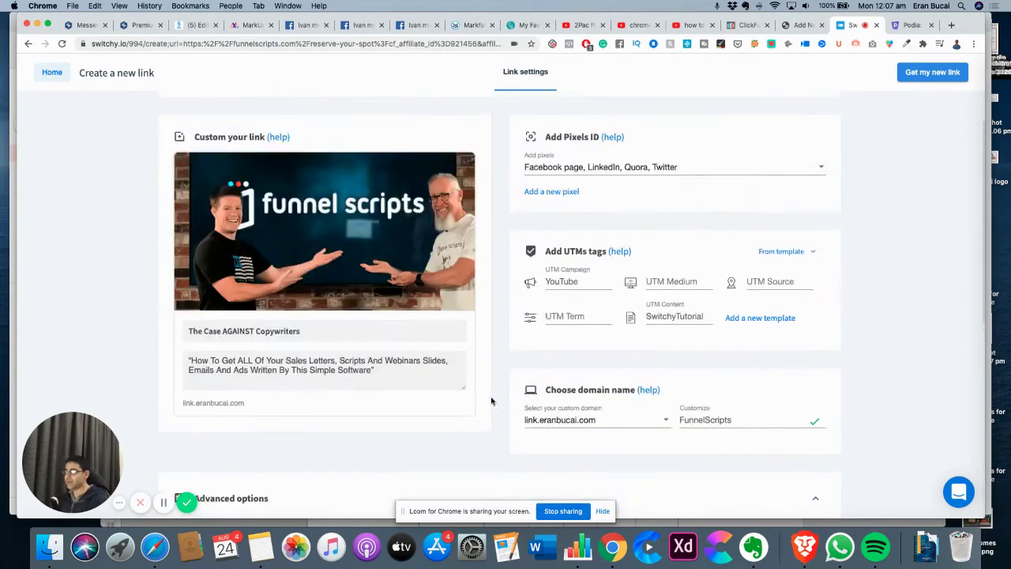
scroll(491, 401, down, 5)
Create the branded short link, copy it from the Well done dialog, and go to YouTube
click(542, 480)
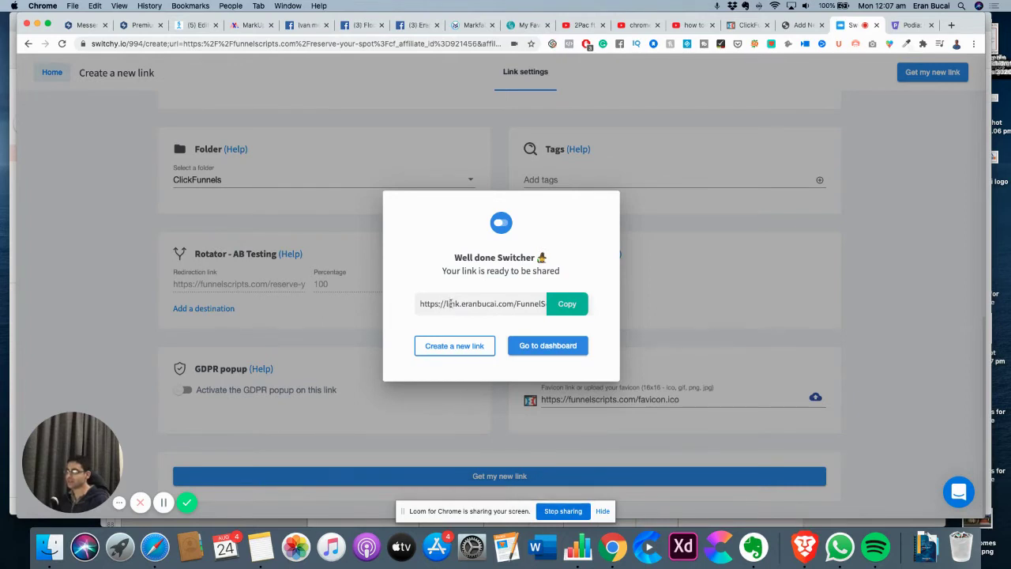
drag(445, 305, 514, 304)
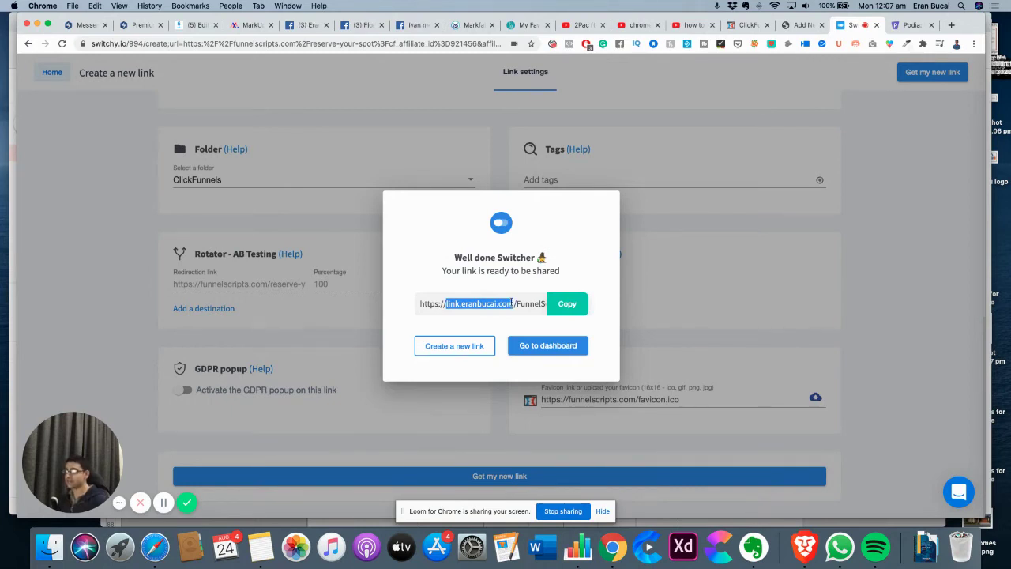
click(568, 308)
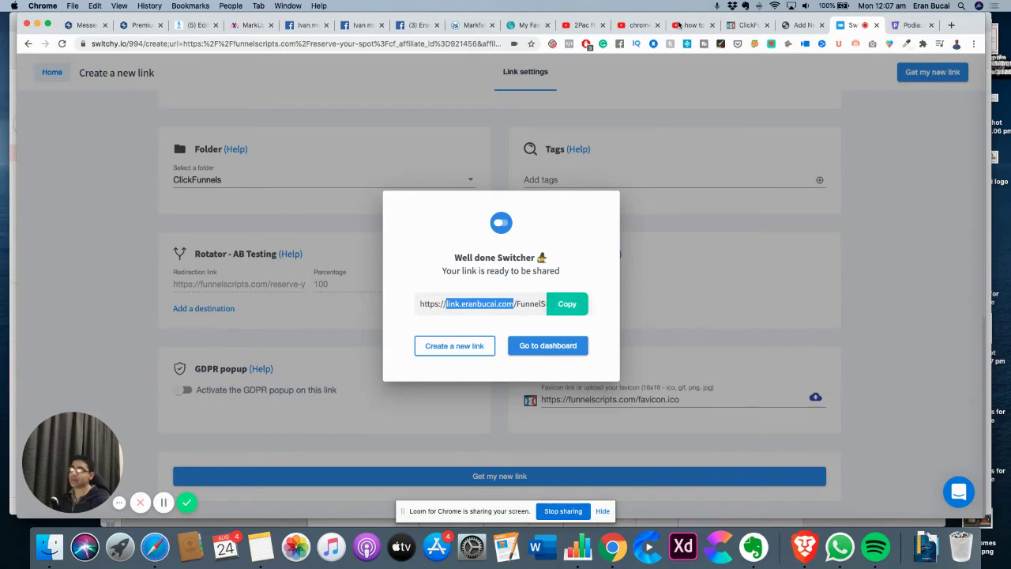
click(684, 25)
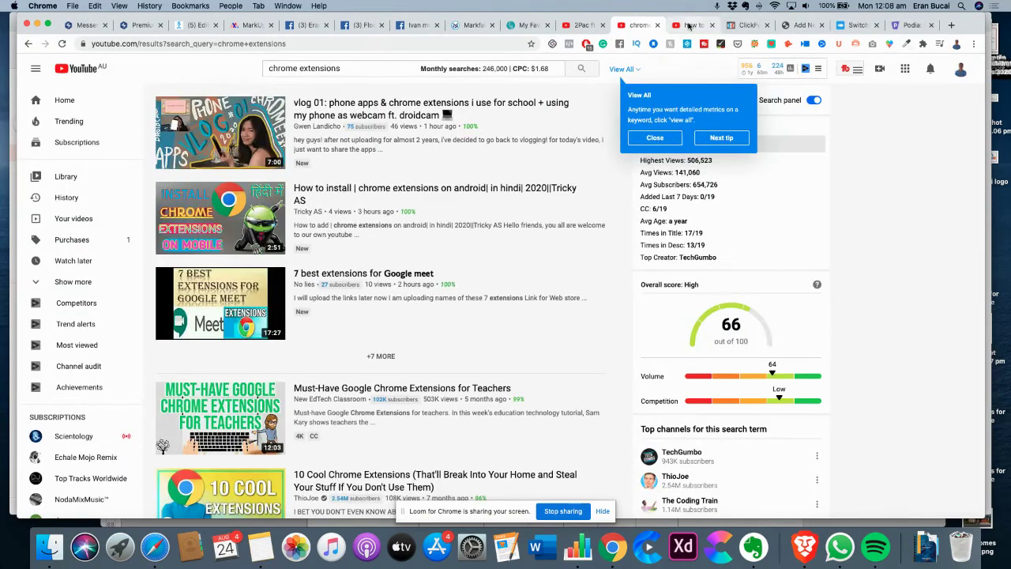
Open the Affiliate Marketing for Beginners video from the 'how to brand affiliate links' results and read its description
click(689, 26)
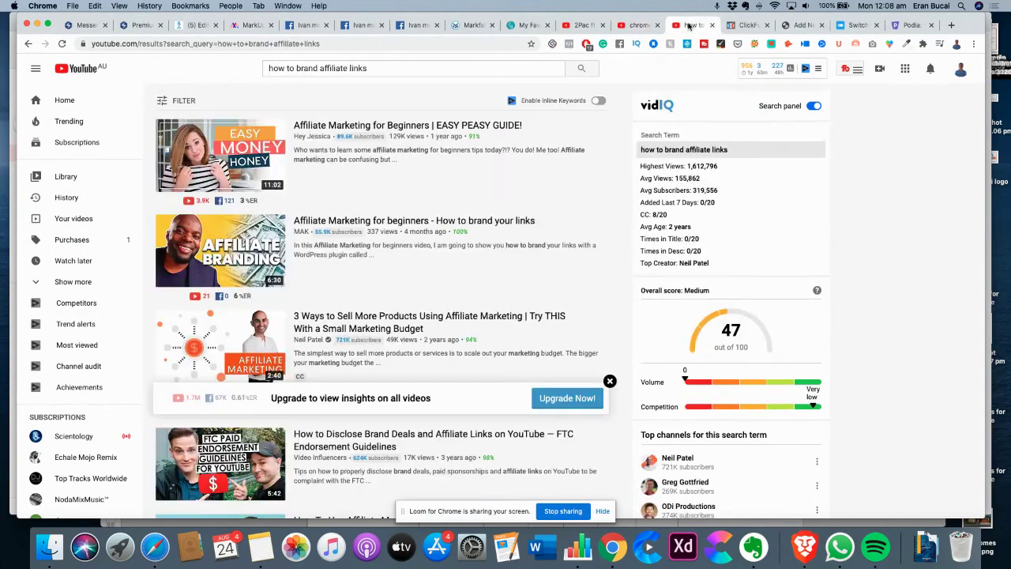
click(363, 126)
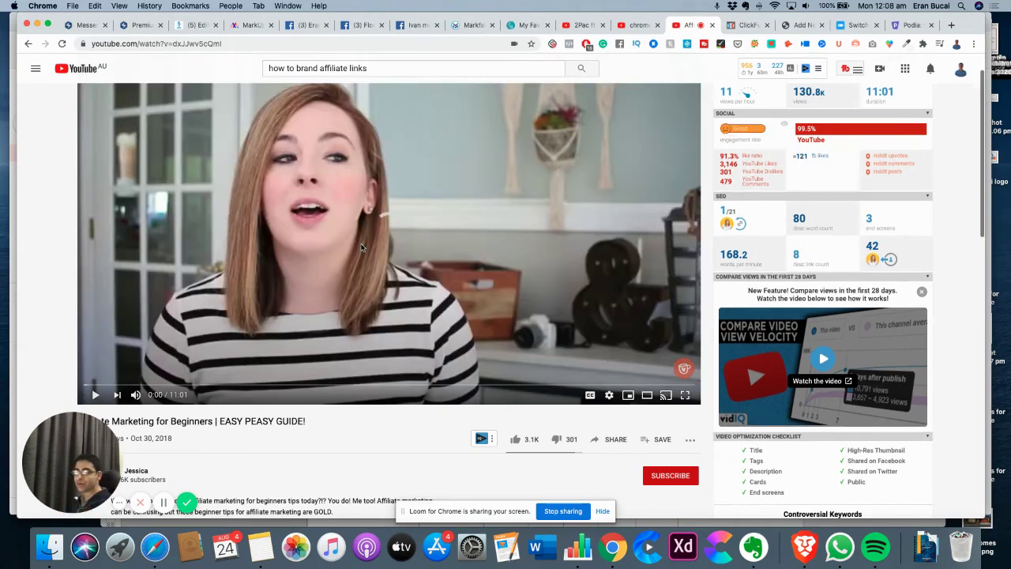
scroll(361, 249, down, 5)
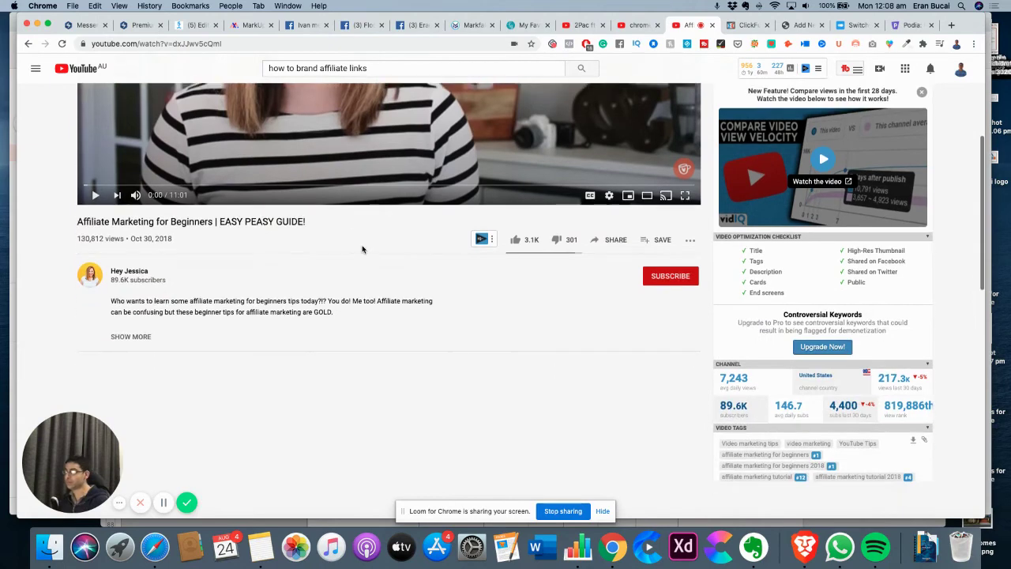
scroll(362, 249, down, 1)
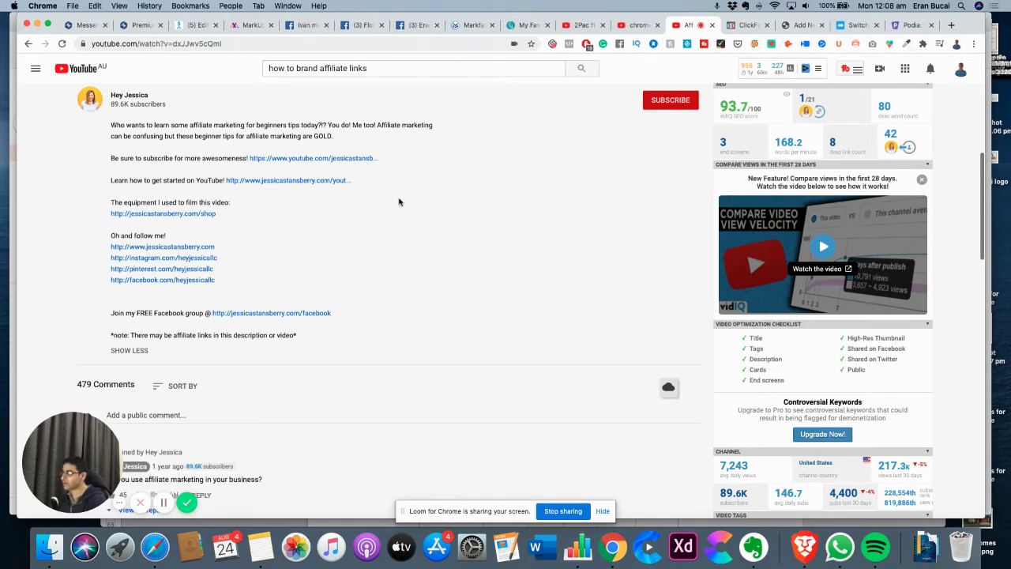
scroll(469, 153, down, 3)
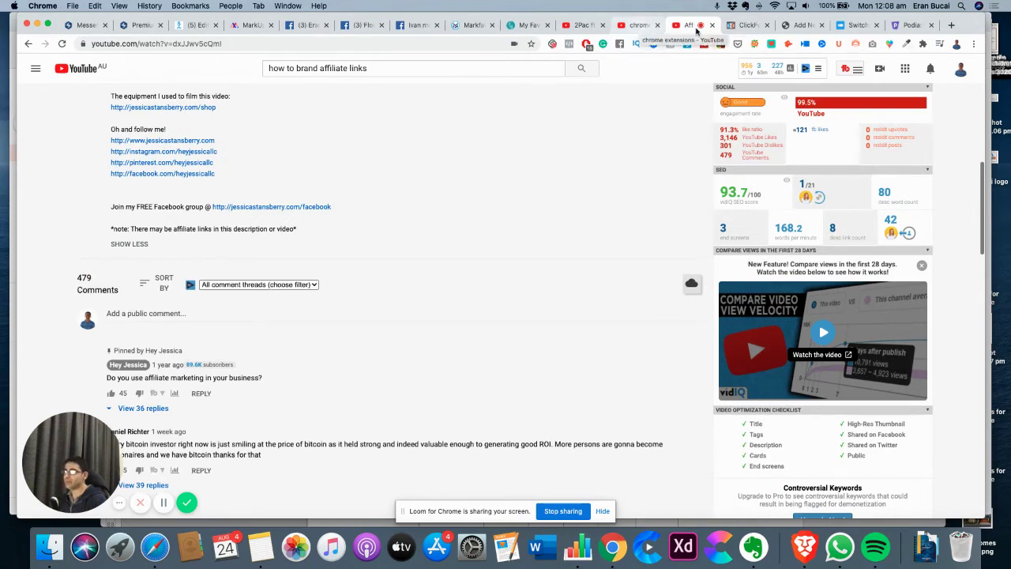
scroll(488, 182, up, 2)
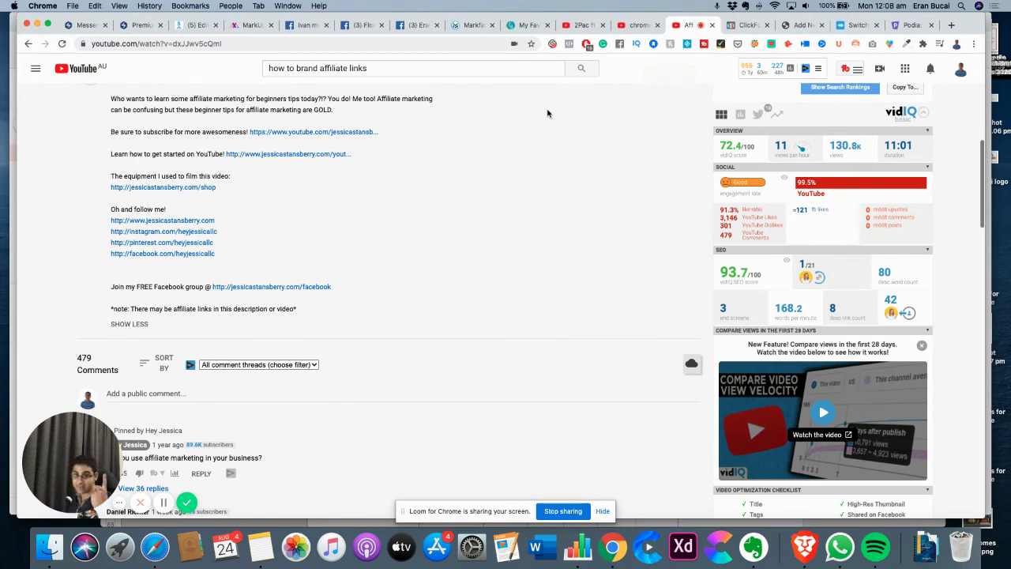
click(861, 25)
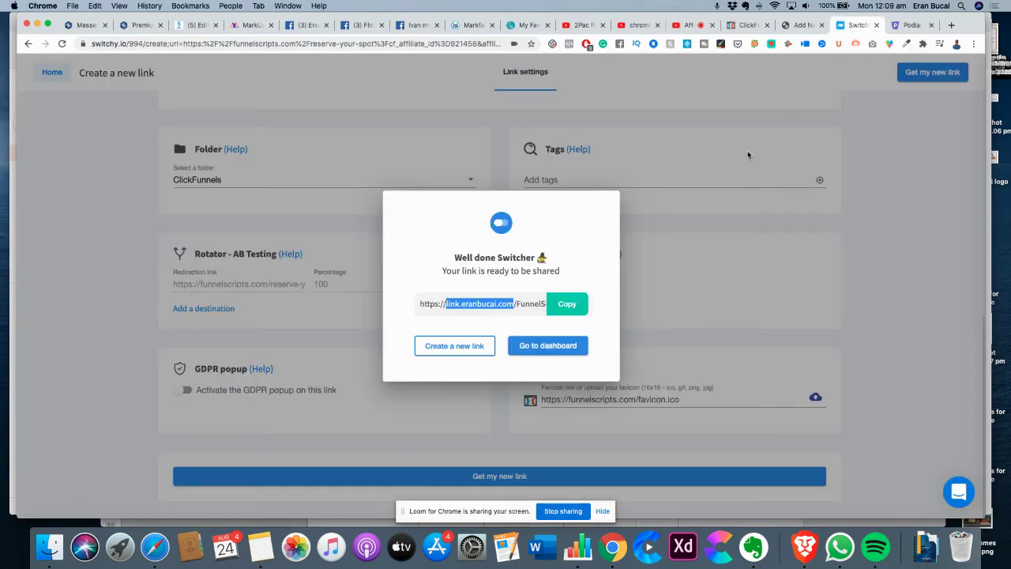